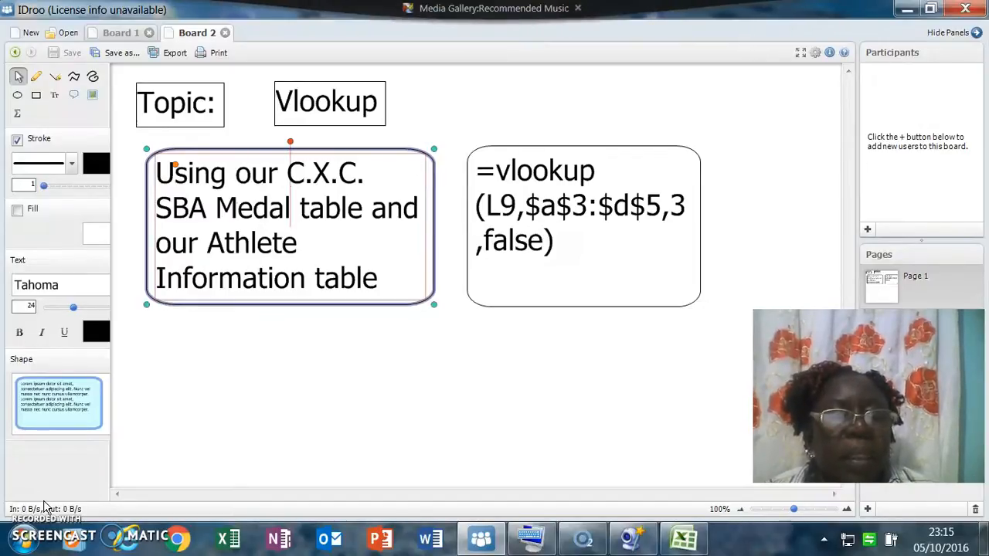
Switch to the SBA SS201617 SOLUTION workbook in Excel.
{"action": "left_click", "coordinate": [21, 76]}
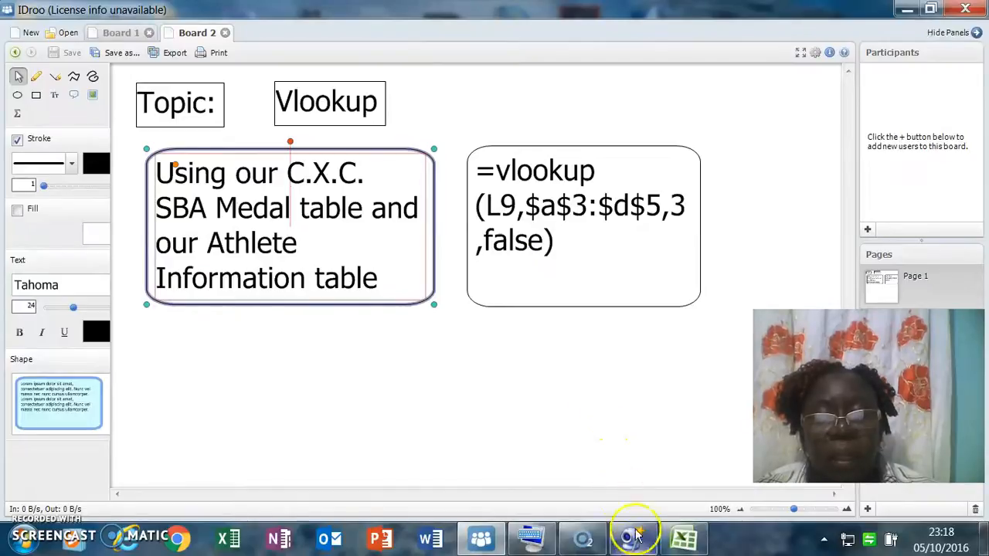
{"action": "mouse_move", "coordinate": [678, 544]}
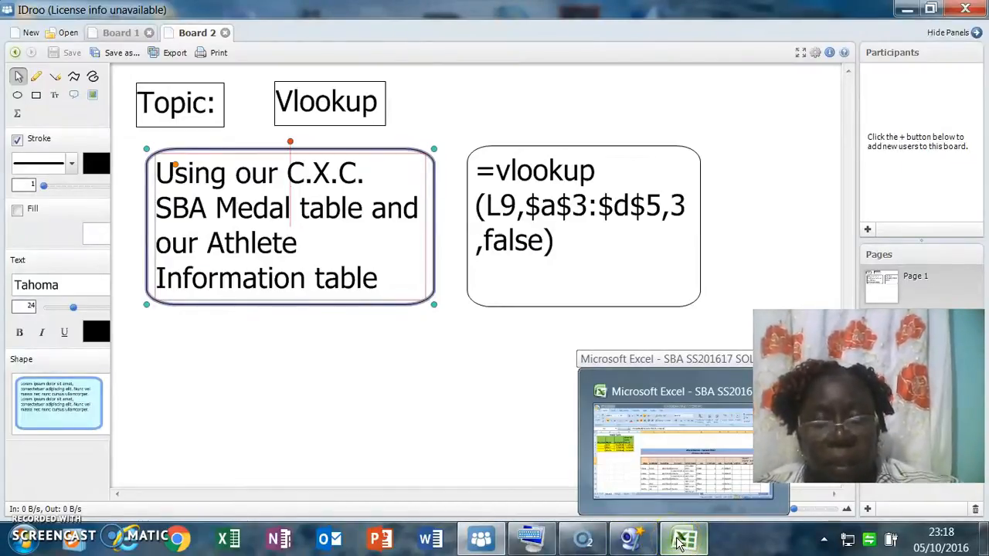
{"action": "left_click", "coordinate": [679, 543]}
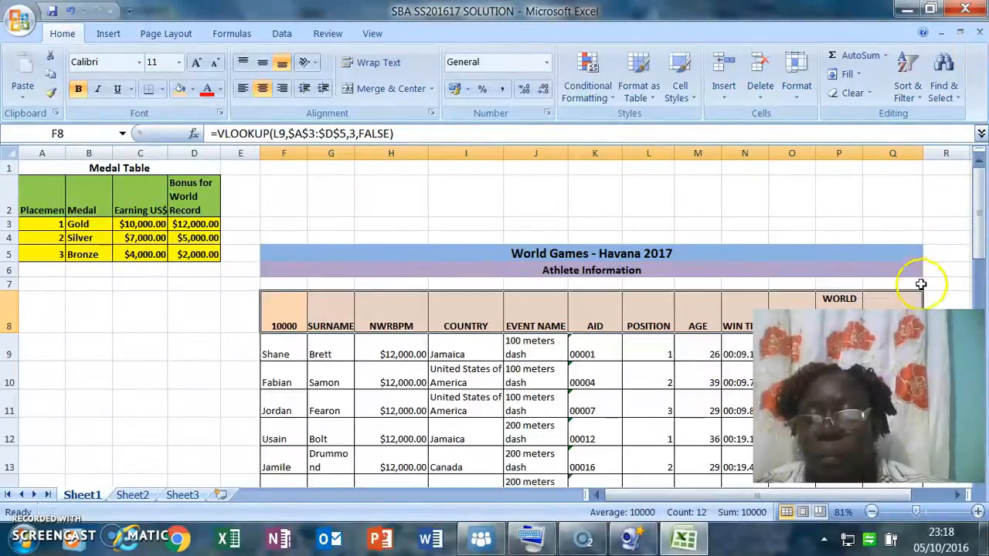
Start a VLOOKUP formula in cell Q9, the first PLACEMENT AMOUNT cell of the Athlete Information table.
{"action": "left_click_drag", "start_coordinate": [913, 514], "coordinate": [921, 512]}
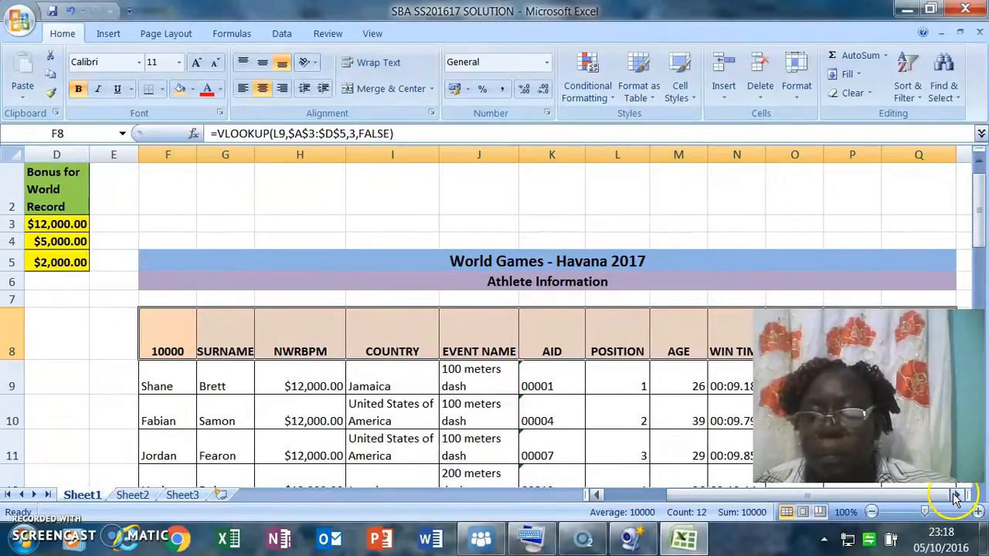
{"action": "left_click", "coordinate": [957, 495]}
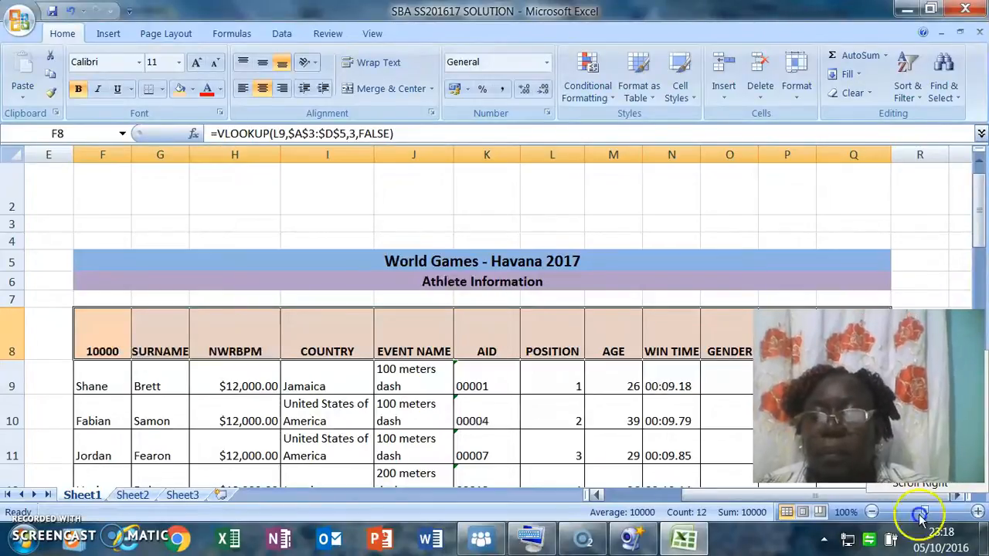
{"action": "left_click", "coordinate": [956, 497]}
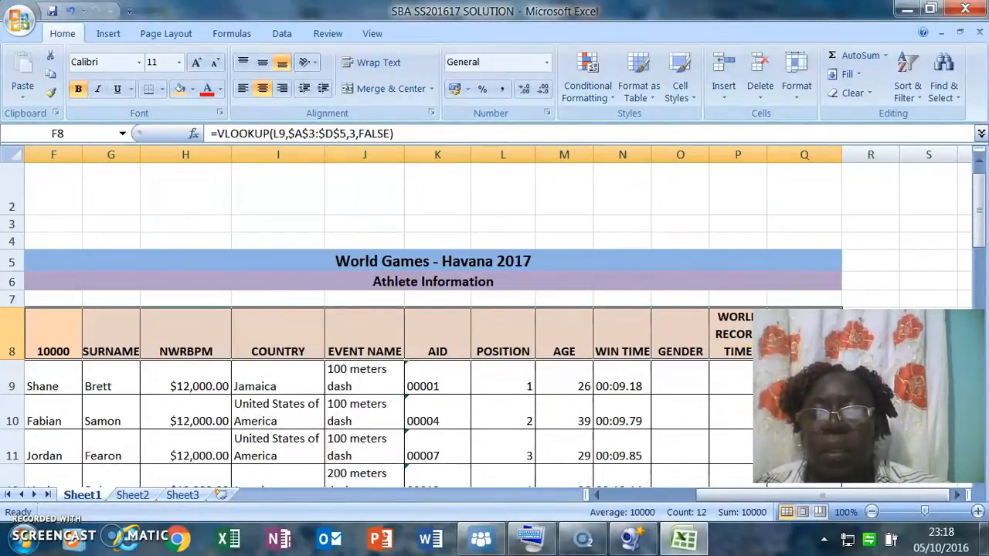
{"action": "left_click", "coordinate": [944, 499]}
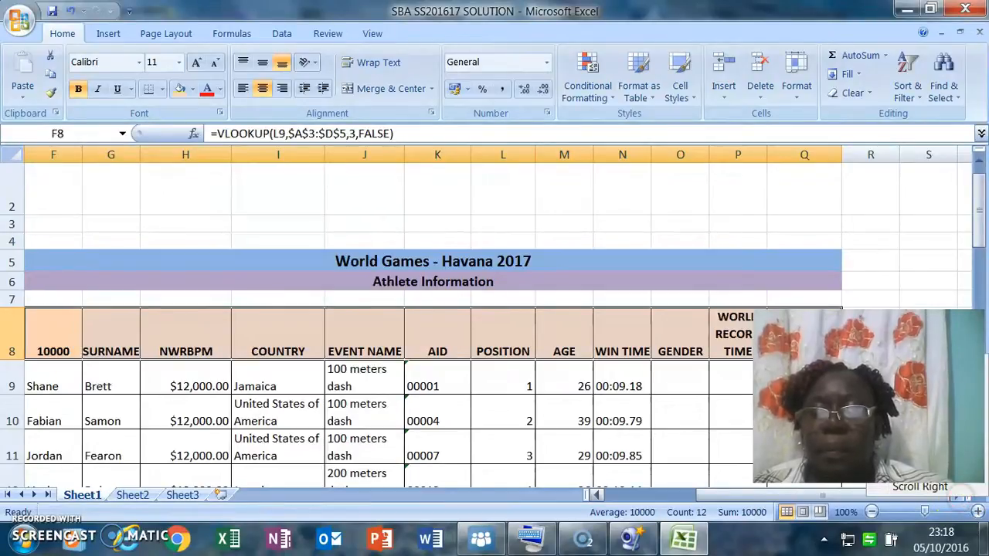
{"action": "left_click", "coordinate": [804, 379]}
{"action": "right_click", "coordinate": [804, 378]}
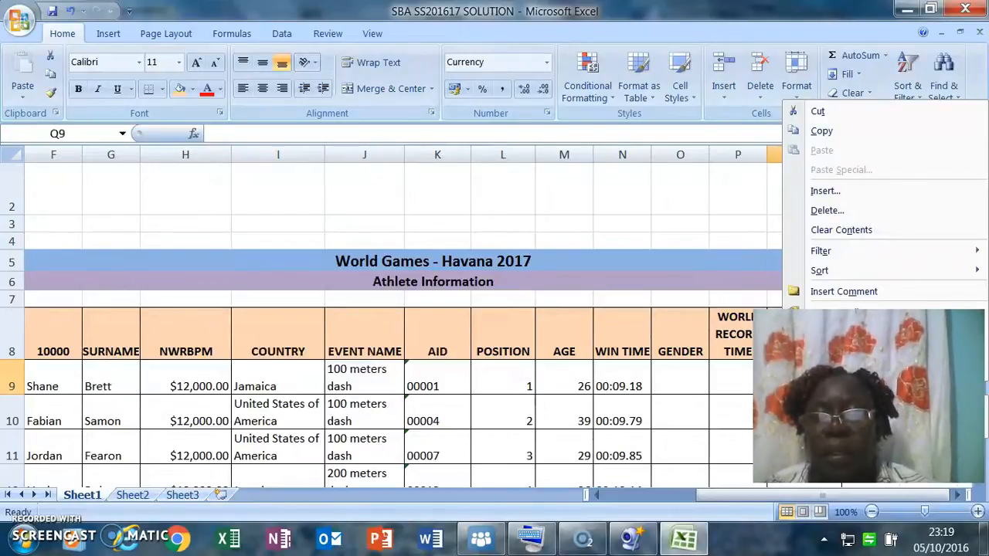
{"action": "left_click", "coordinate": [956, 498]}
{"action": "left_click", "coordinate": [956, 498]}
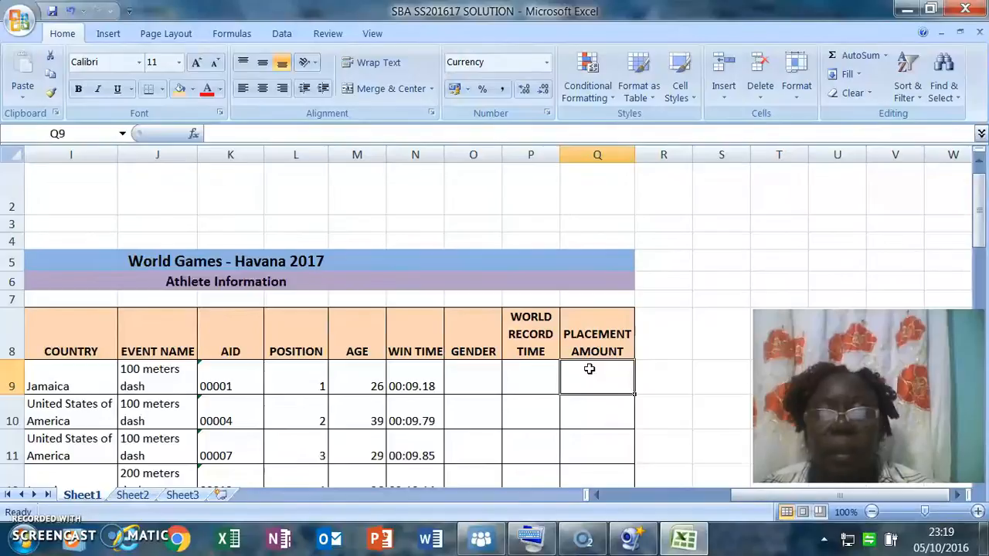
{"action": "type", "text": "="}
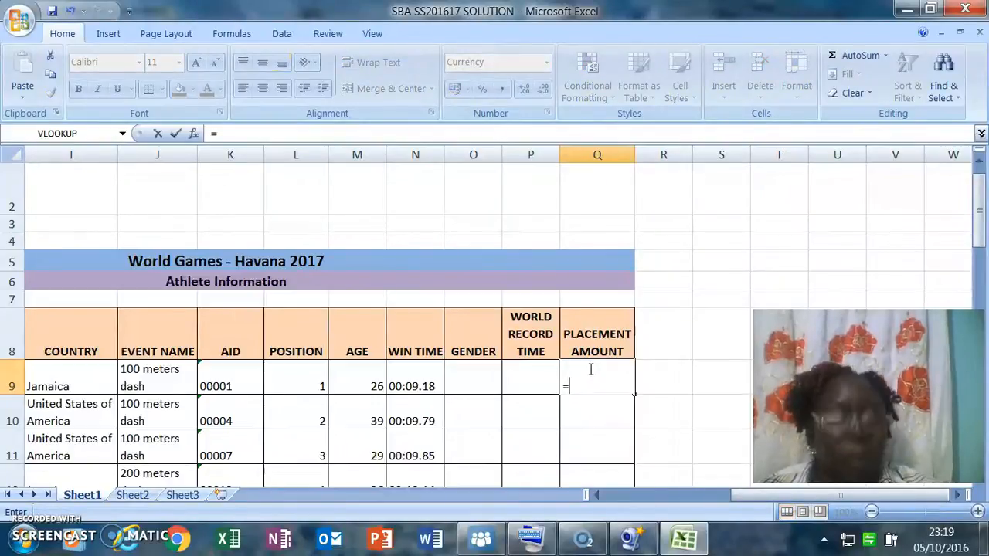
{"action": "type", "text": "vll"}
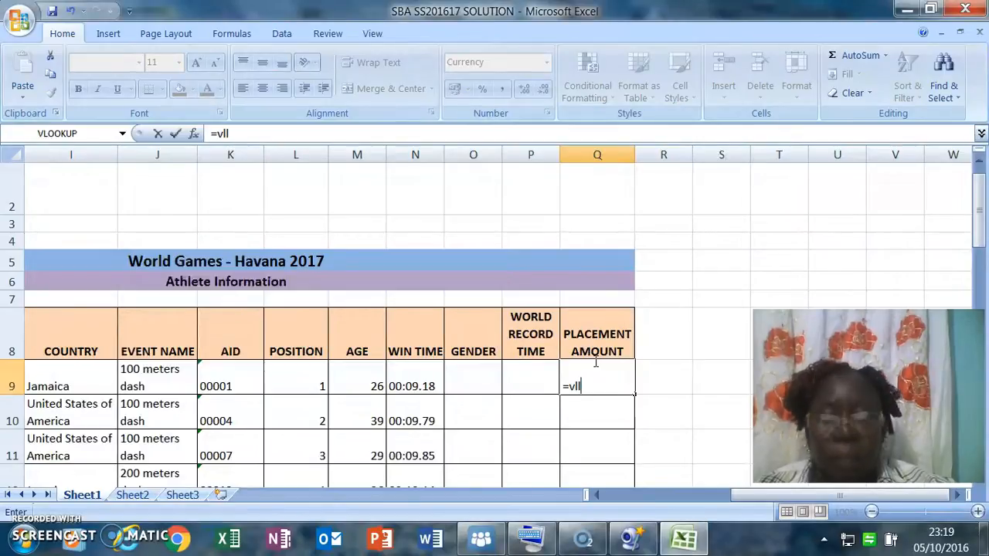
{"action": "key", "text": "BackSpace"}
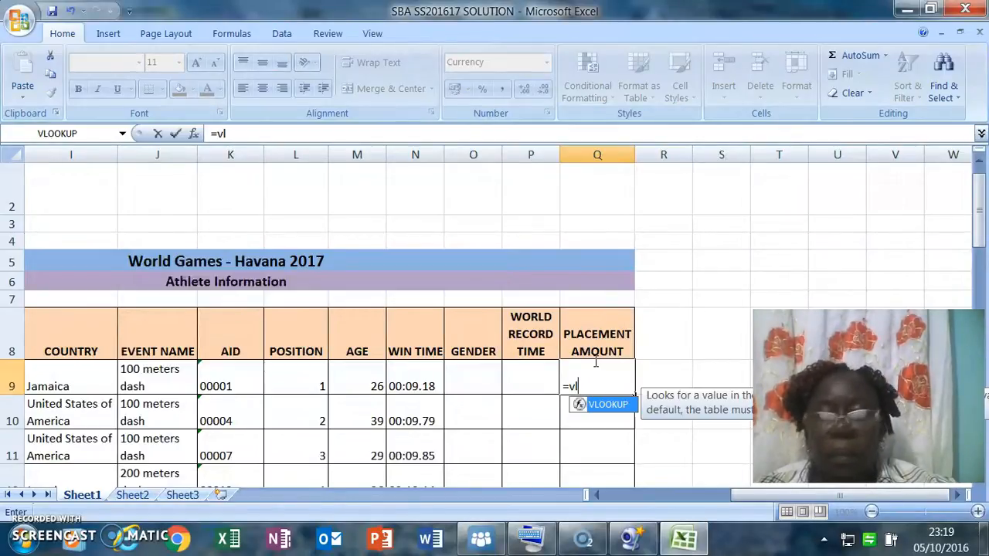
{"action": "type", "text": "oo"}
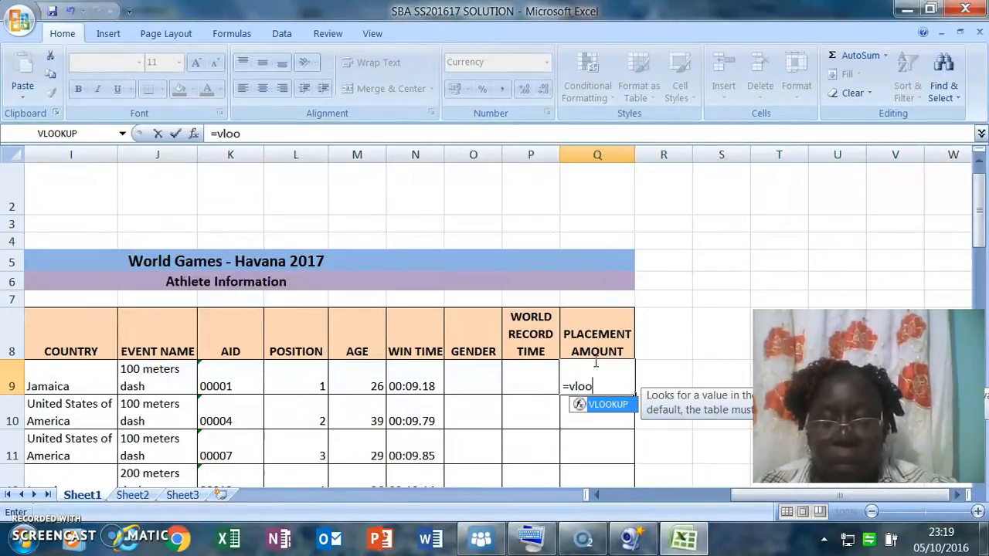
{"action": "type", "text": "kup"}
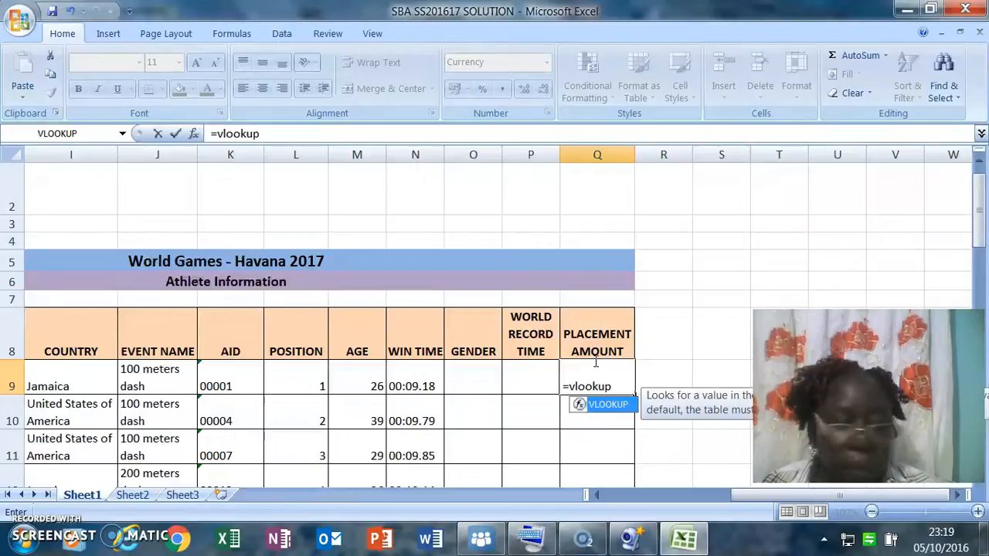
{"action": "type", "text": "("}
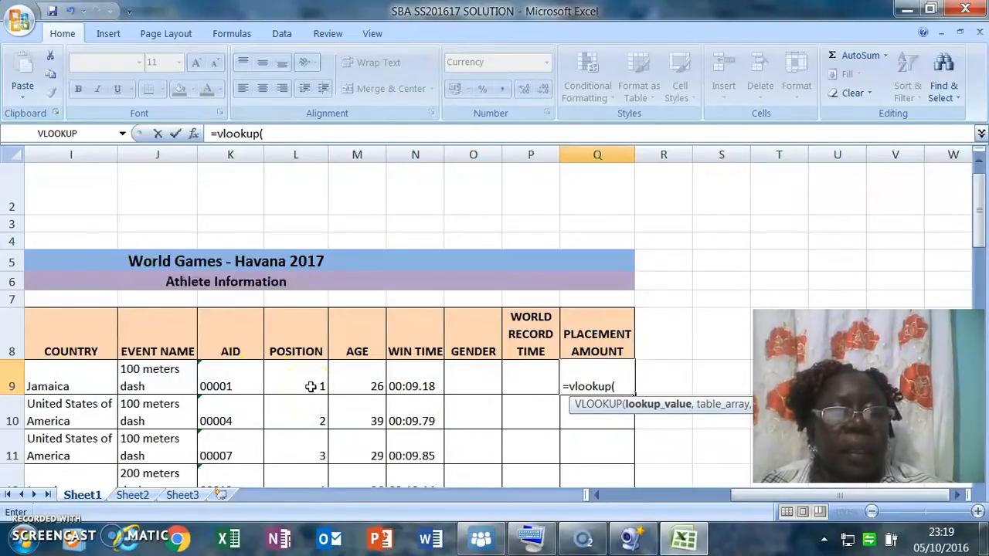
{"action": "left_click", "coordinate": [409, 421]}
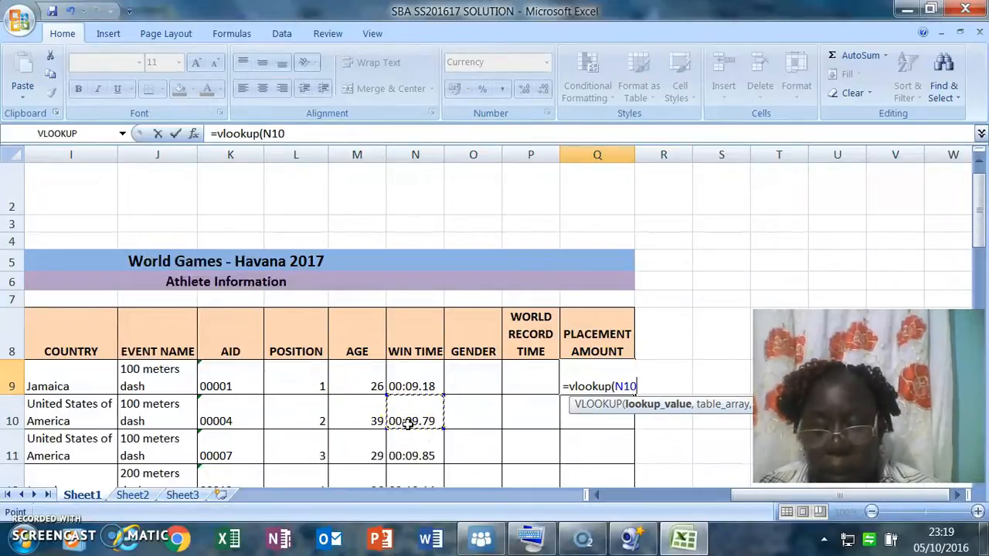
{"action": "type", "text": "l"}
{"action": "key", "text": "BackSpace"}
{"action": "key", "text": "BackSpace"}
{"action": "key", "text": "BackSpace"}
{"action": "key", "text": "BackSpace"}
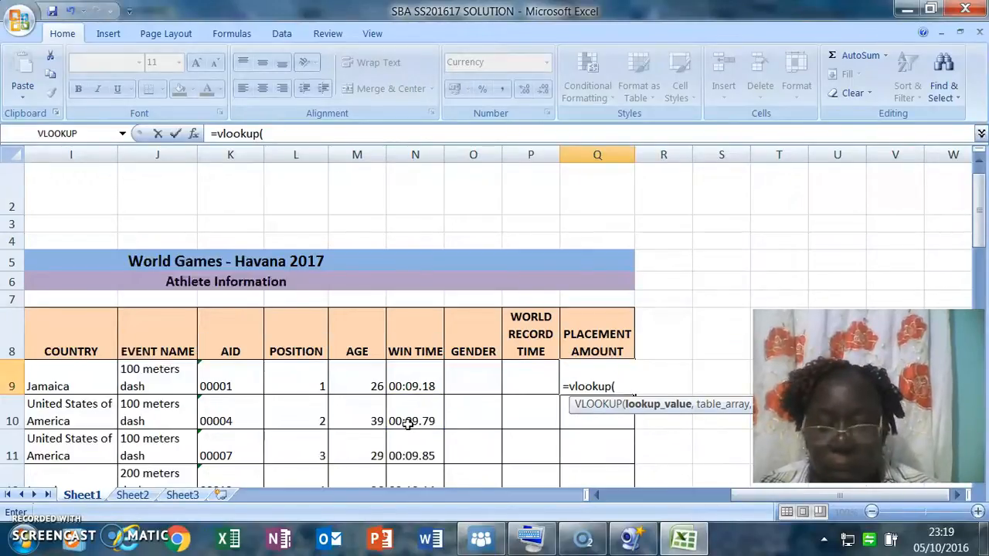
Enter L9 as the VLOOKUP lookup value.
{"action": "type", "text": "l"}
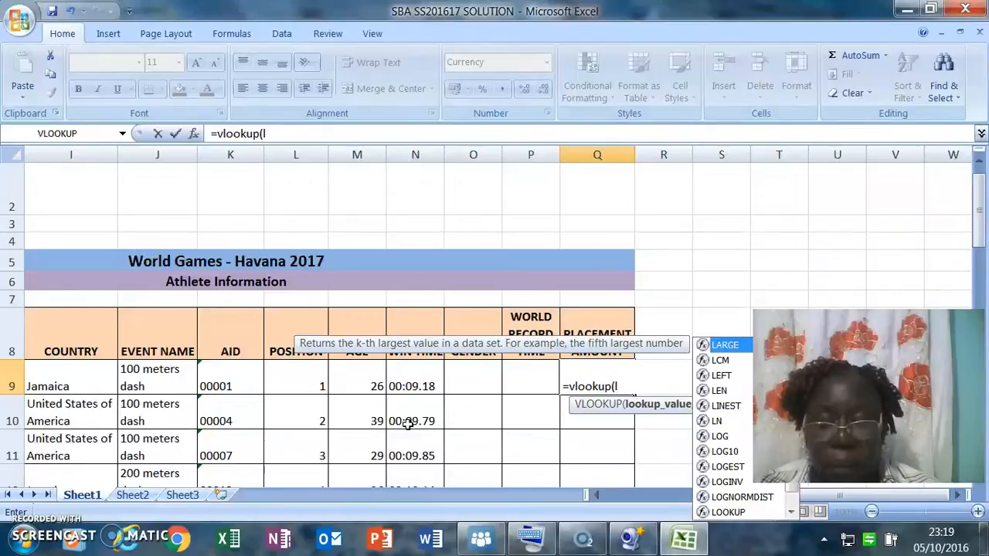
{"action": "type", "text": "9"}
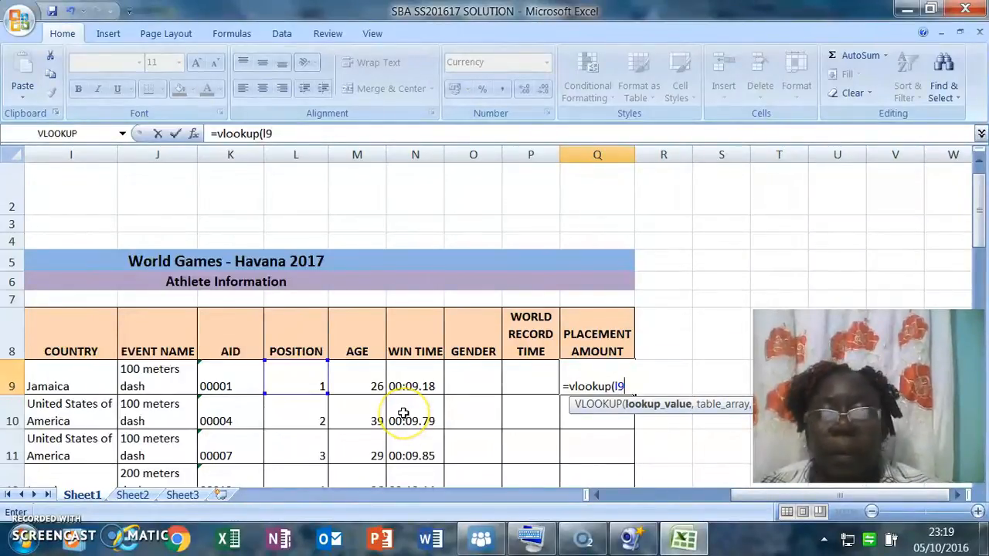
{"action": "type", "text": ","}
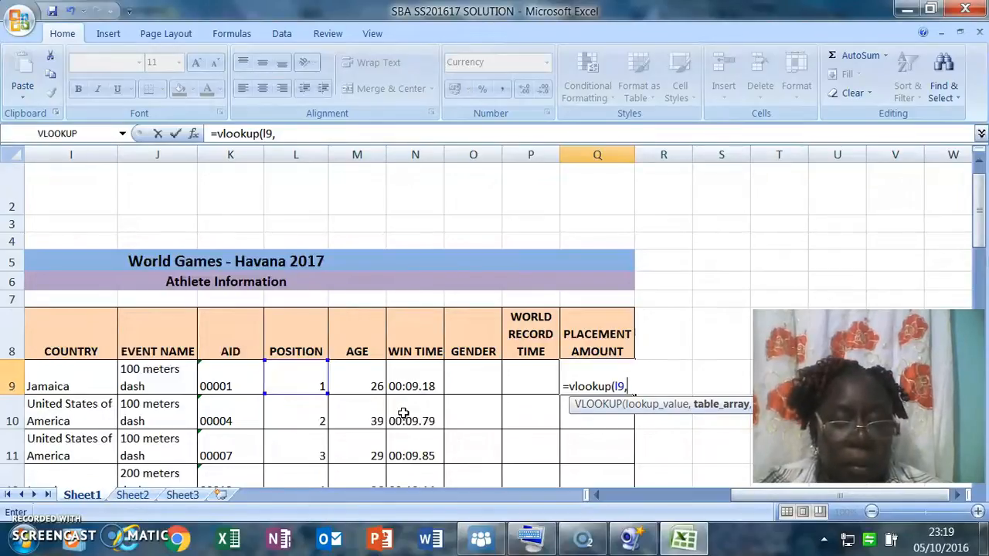
Add the absolute Medal Table range $a$3:$d$5 as the table array and 3 as the column index.
{"action": "type", "text": "$"}
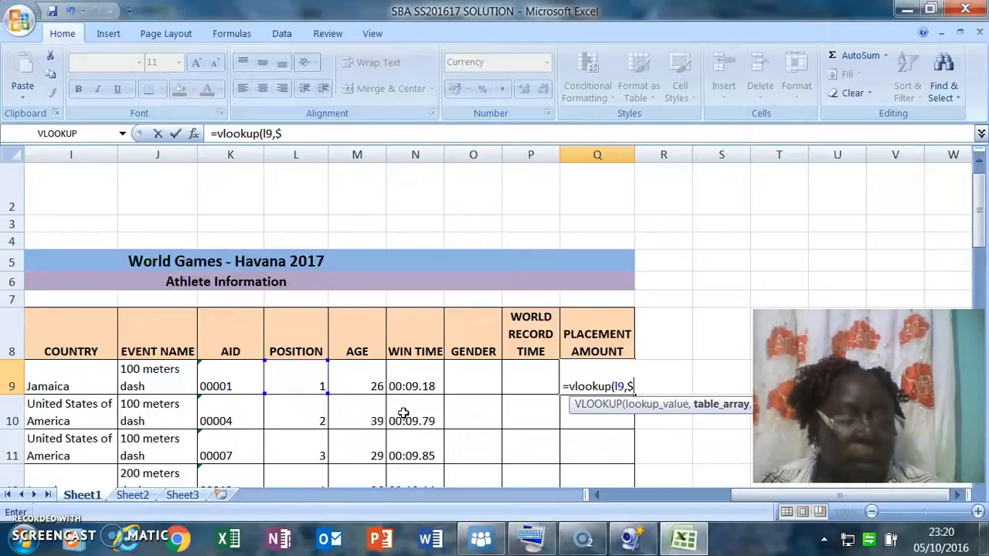
{"action": "type", "text": "a"}
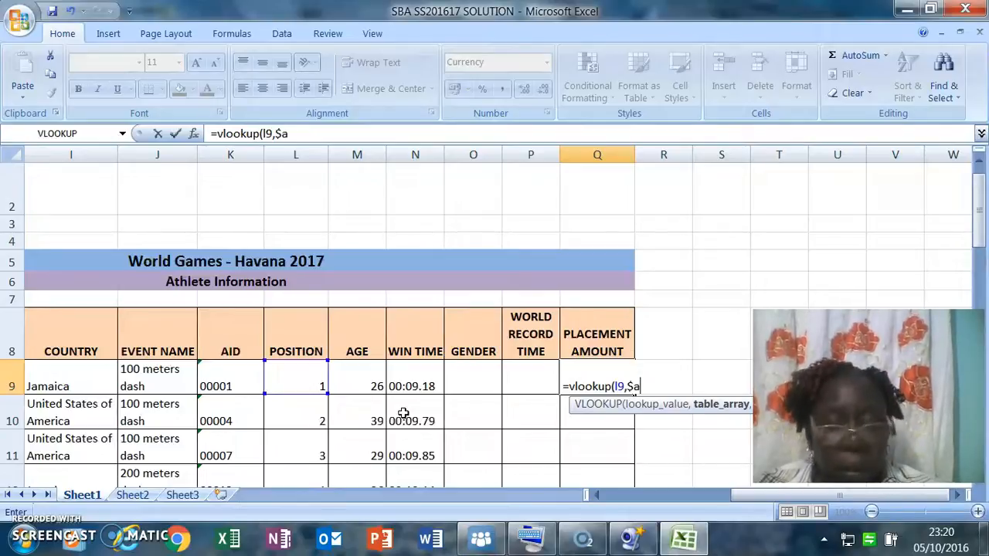
{"action": "type", "text": "$3"}
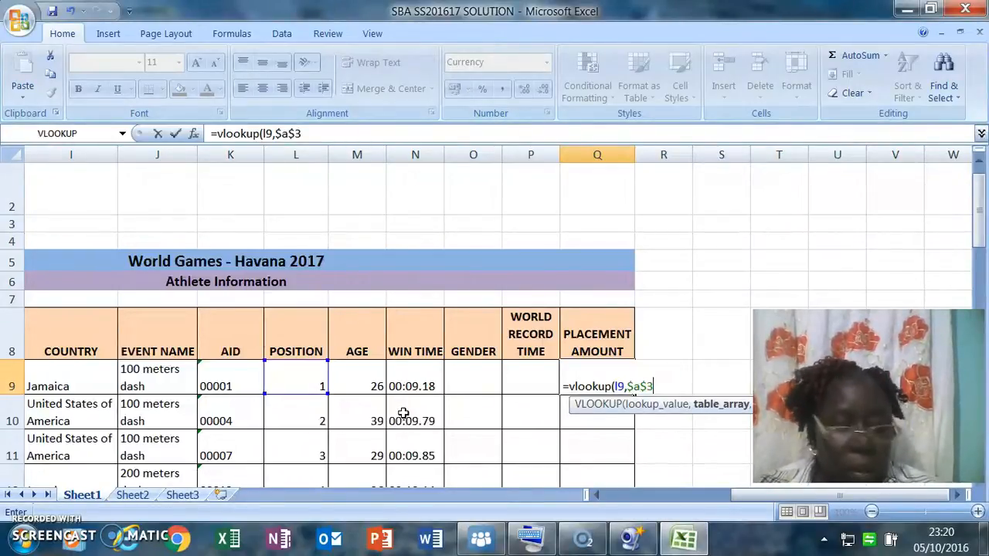
{"action": "type", "text": ":"}
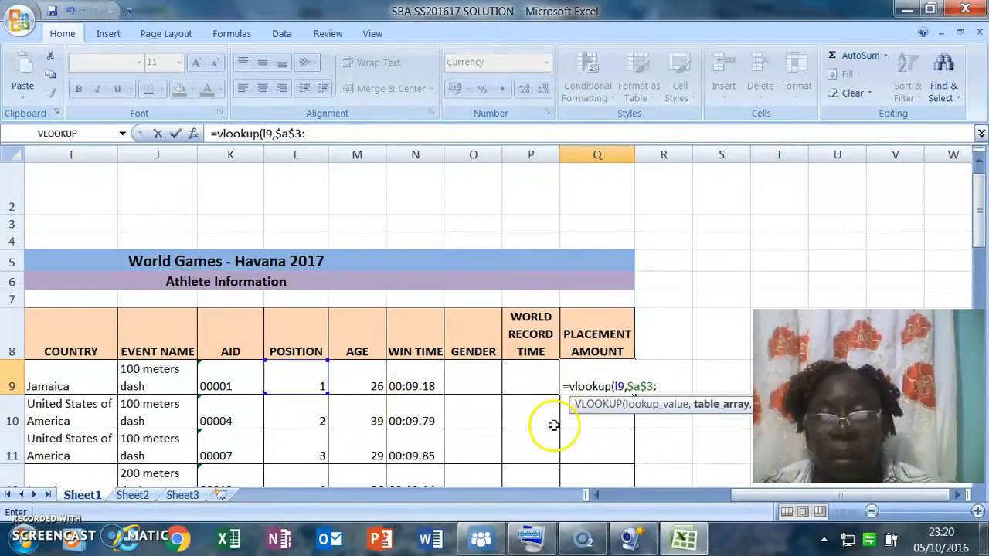
{"action": "left_click_drag", "start_coordinate": [591, 498], "coordinate": [595, 498]}
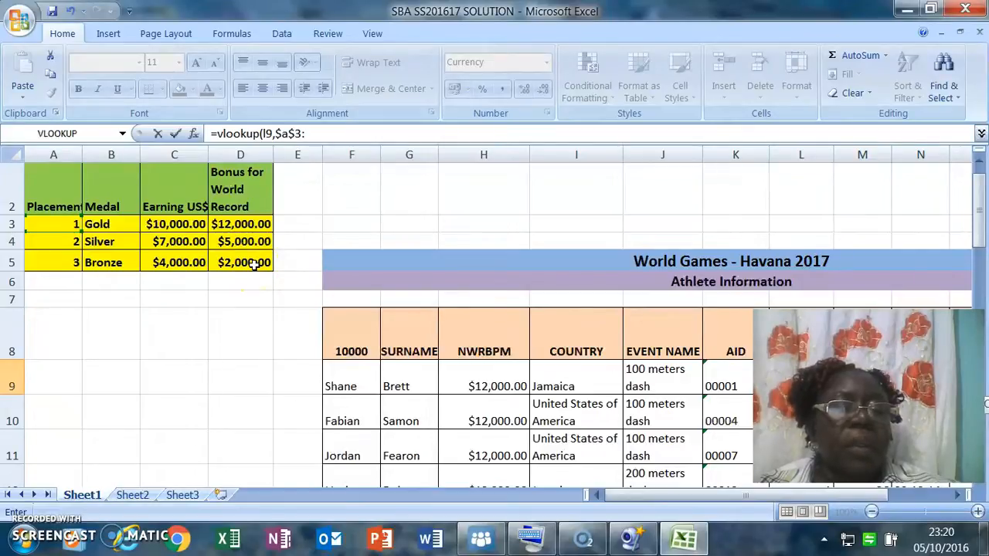
{"action": "left_click", "coordinate": [321, 131]}
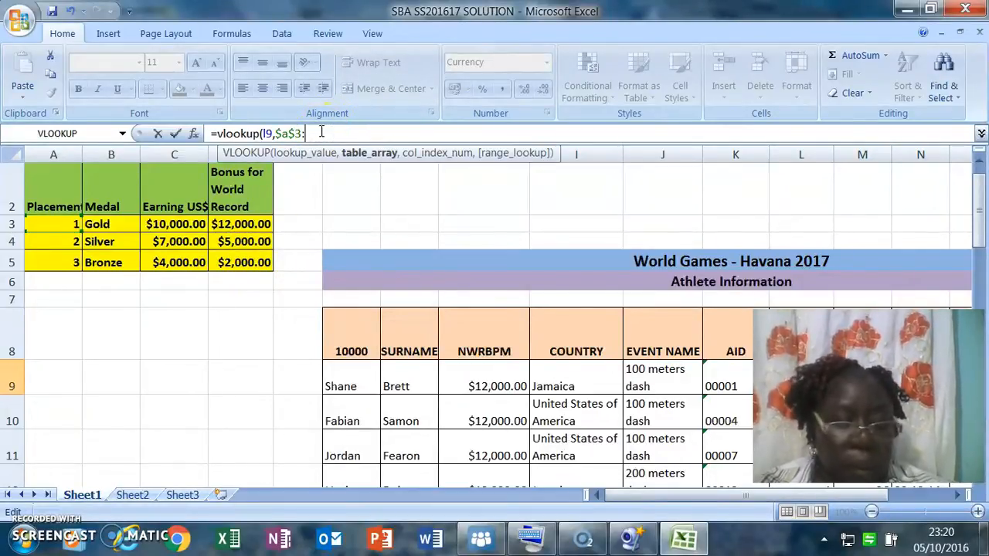
{"action": "type", "text": "$d"}
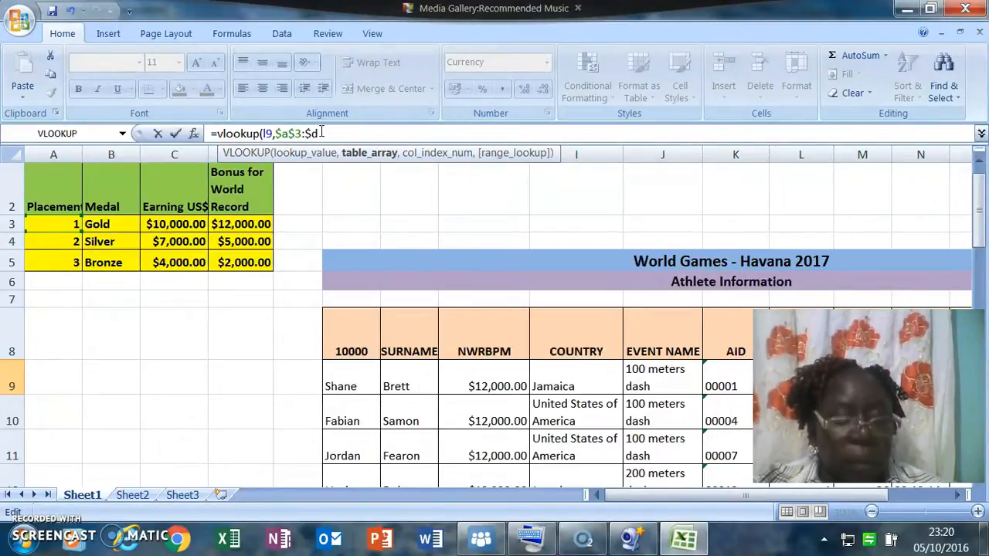
{"action": "type", "text": "$"}
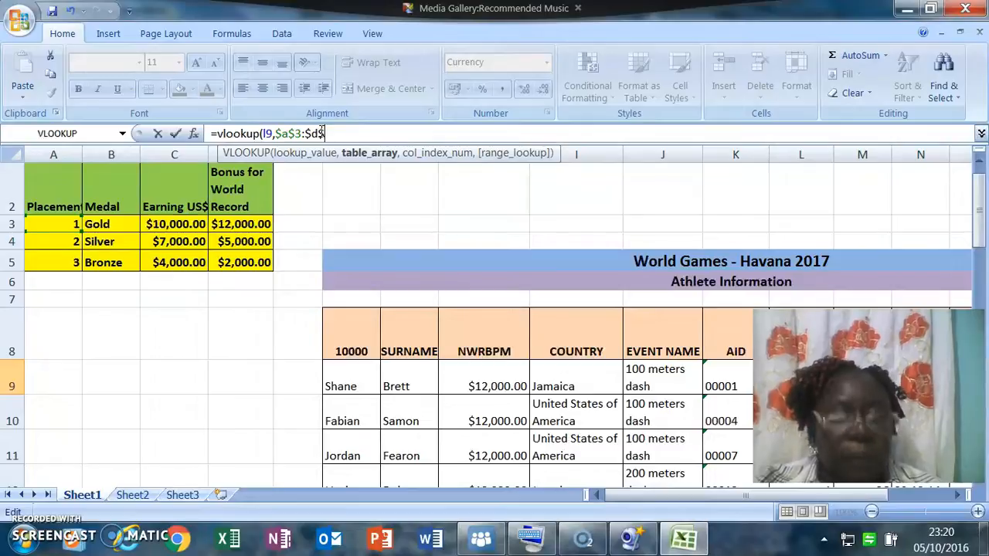
{"action": "type", "text": "5"}
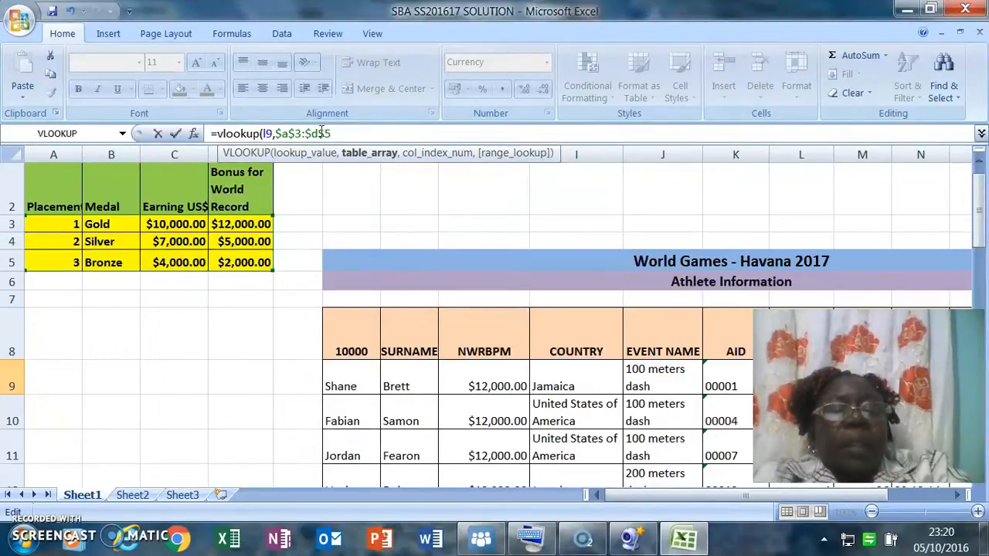
{"action": "type", "text": ","}
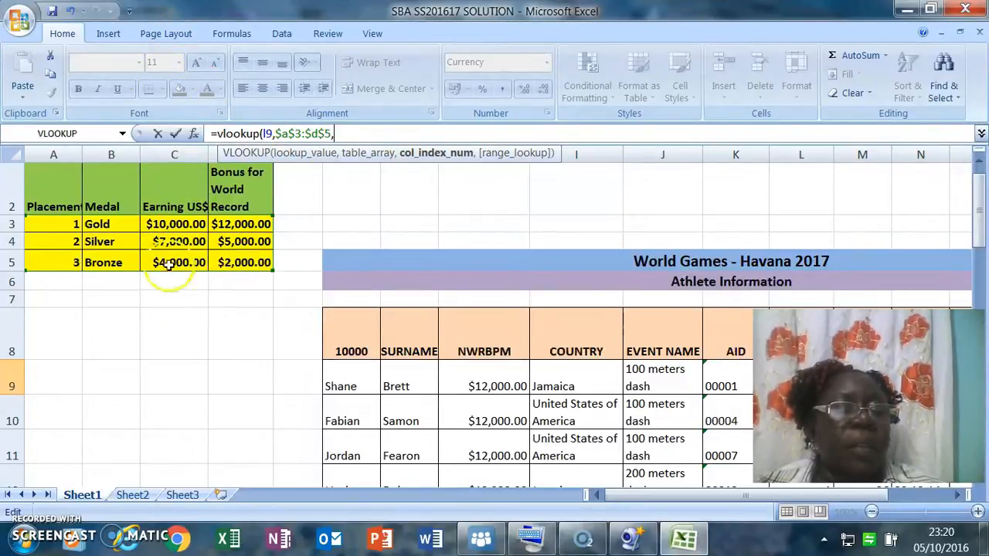
{"action": "type", "text": "3"}
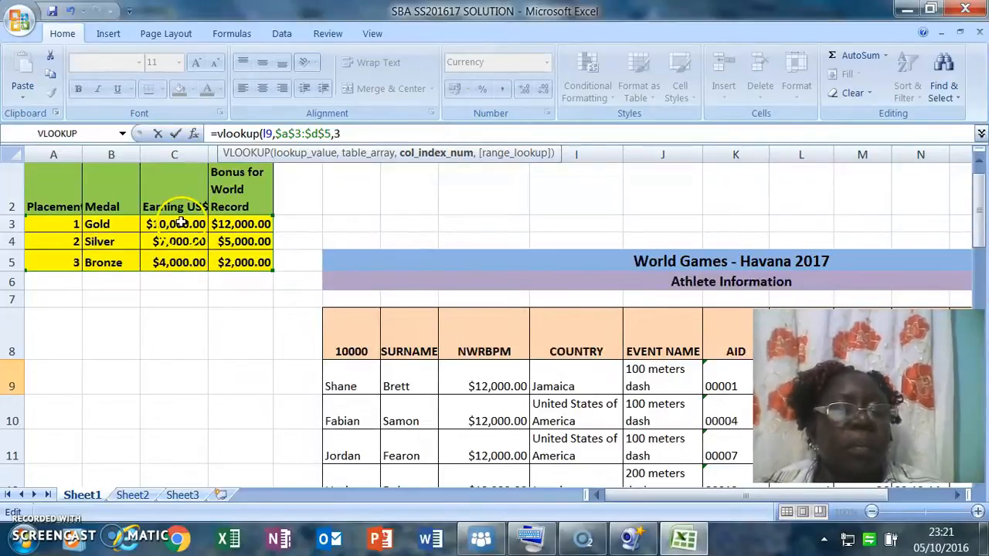
{"action": "type", "text": ","}
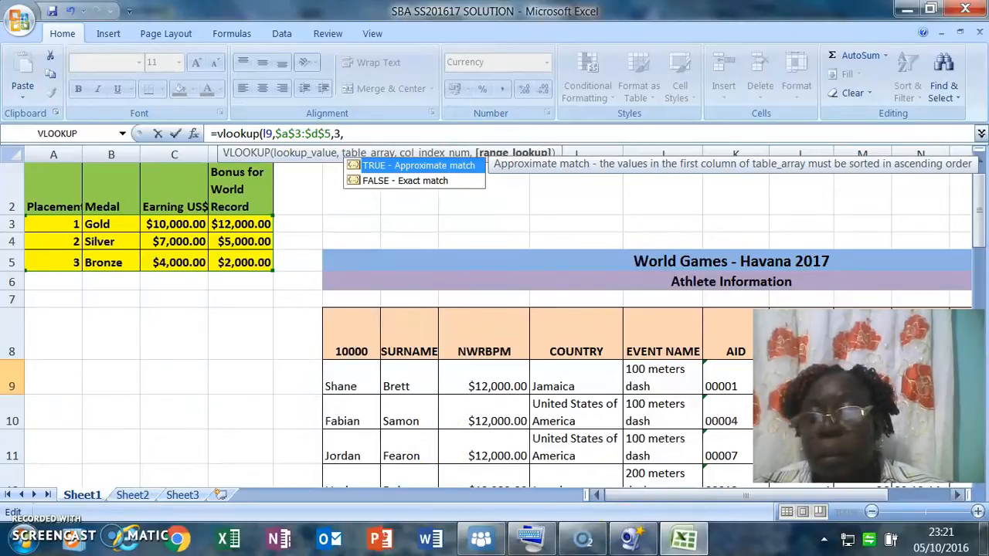
Finish the Q9 VLOOKUP with FALSE as the exact-match argument, close the bracket and enter the formula.
{"action": "left_click", "coordinate": [958, 496]}
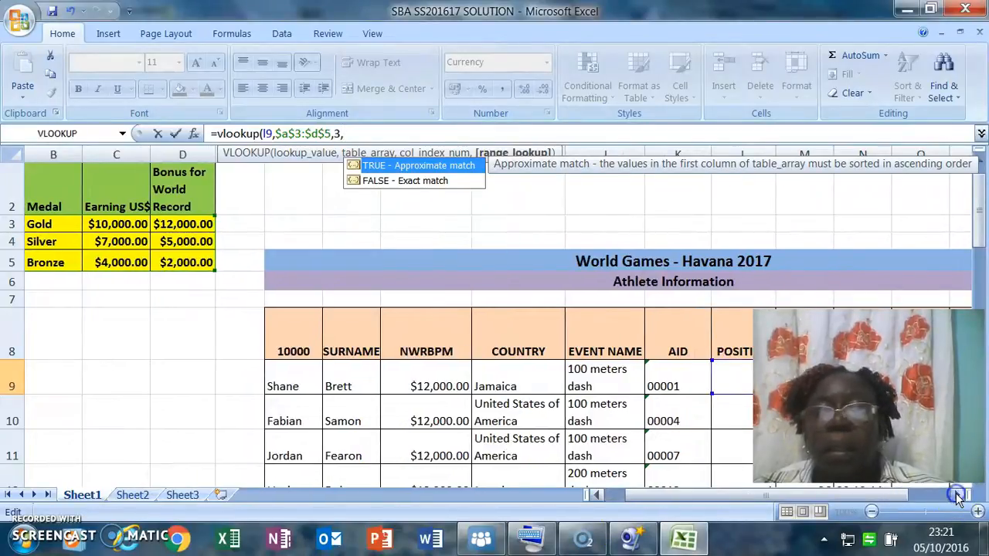
{"action": "left_click", "coordinate": [958, 496]}
{"action": "left_click", "coordinate": [957, 495]}
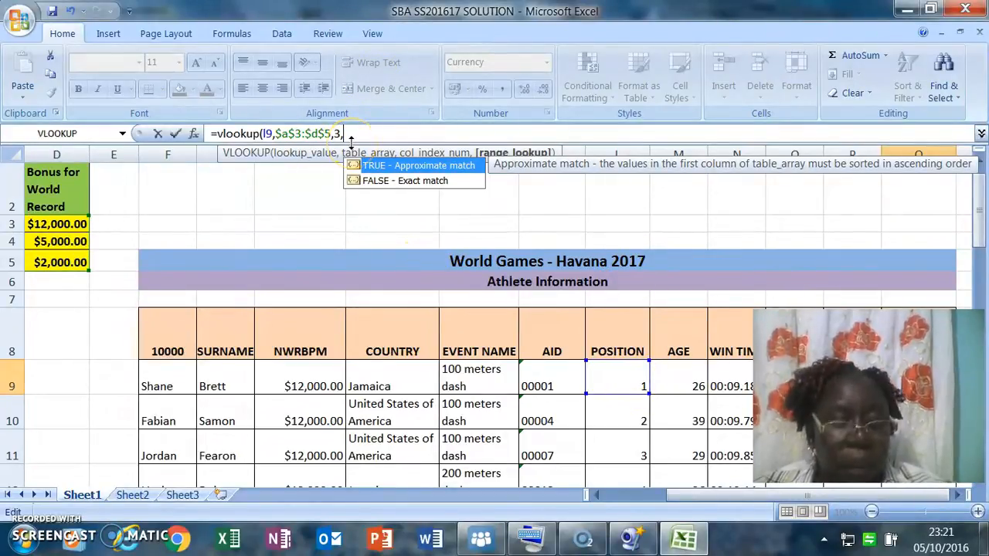
{"action": "type", "text": "fa"}
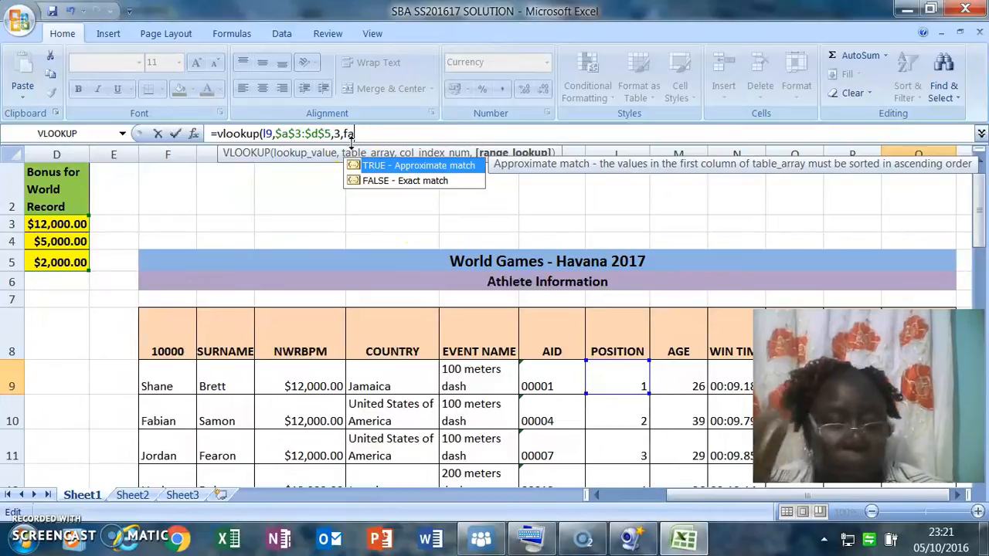
{"action": "type", "text": "lse"}
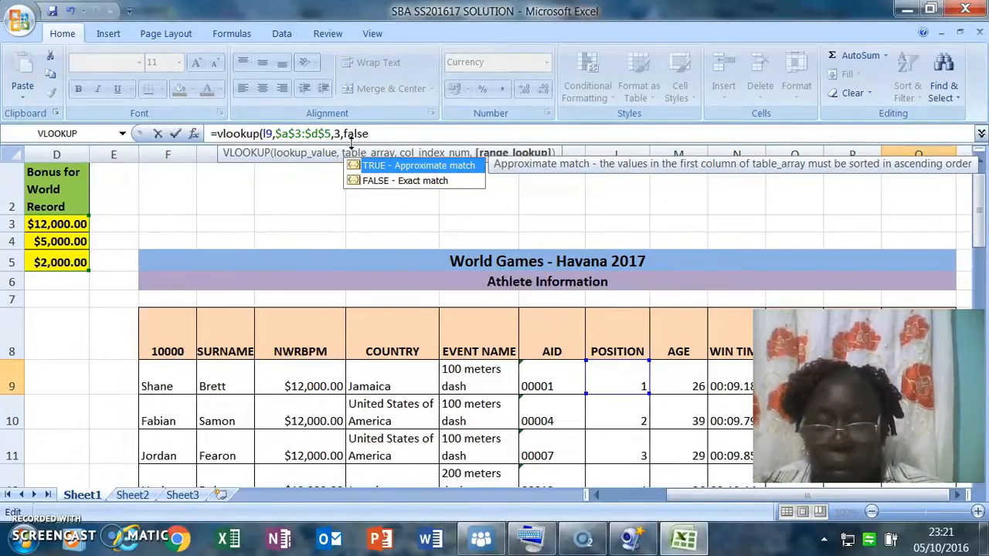
{"action": "type", "text": ")"}
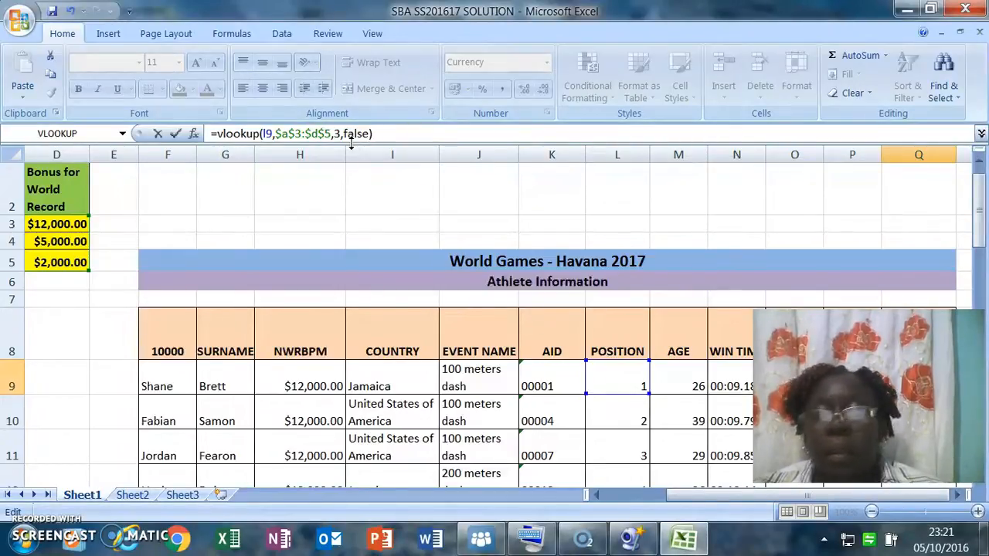
{"action": "key", "text": "Return"}
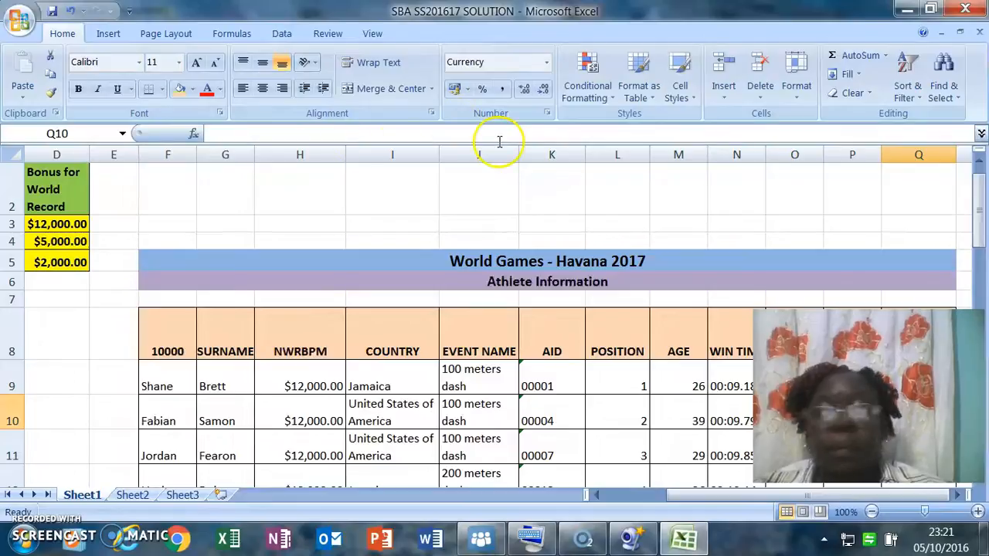
Fill the Q9 VLOOKUP formula down the PLACEMENT AMOUNT column through row 53.
{"action": "left_click", "coordinate": [958, 495]}
{"action": "left_click", "coordinate": [958, 495]}
{"action": "left_click", "coordinate": [958, 496]}
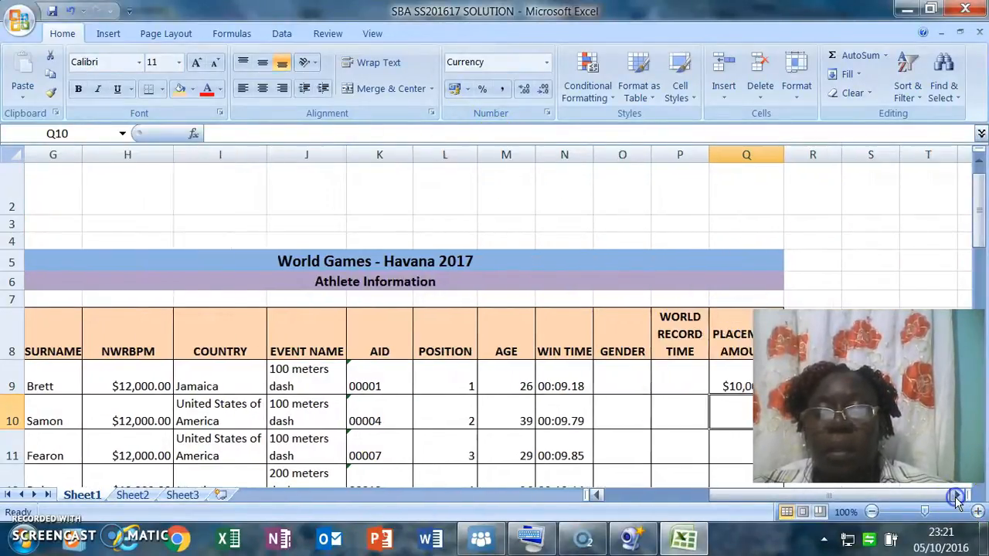
{"action": "left_click", "coordinate": [958, 496]}
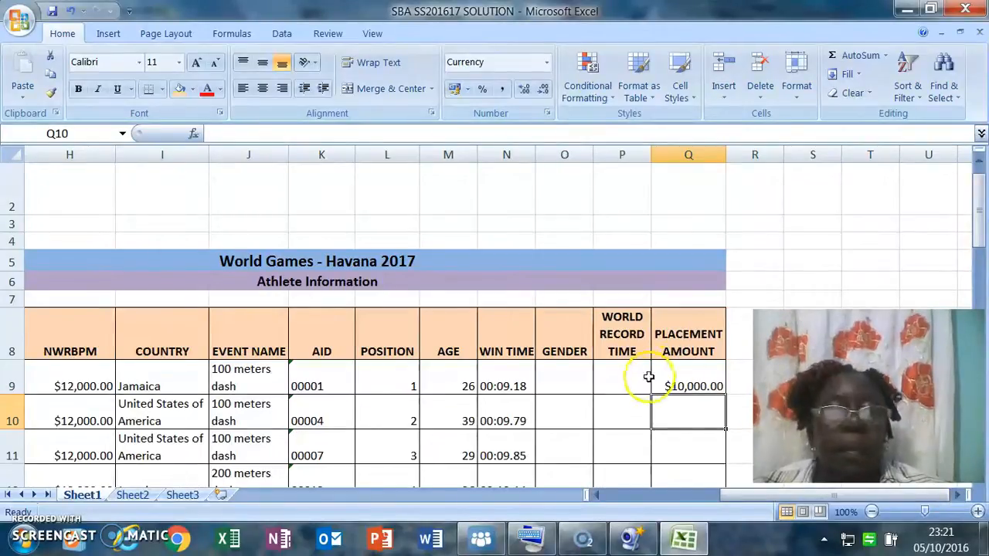
{"action": "left_click", "coordinate": [699, 377]}
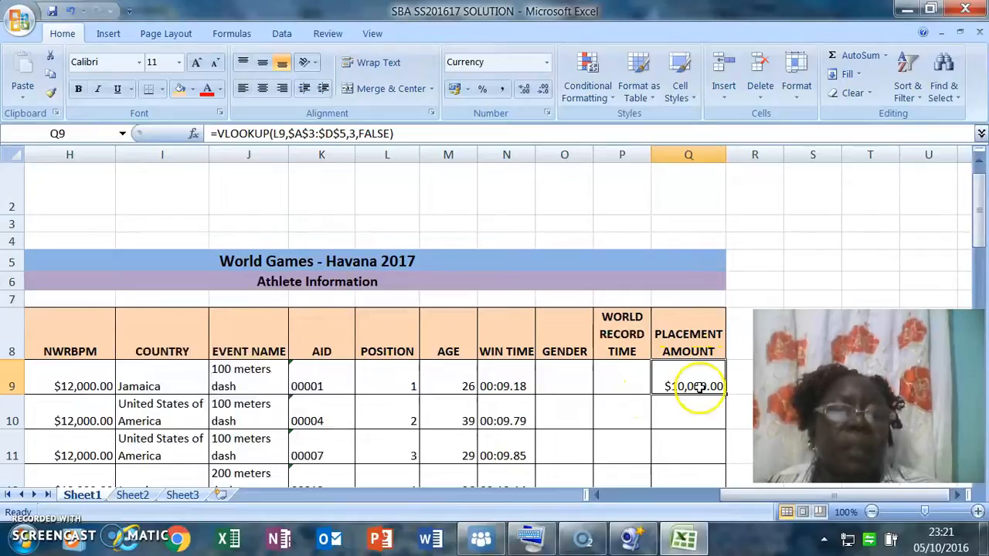
{"action": "mouse_move", "coordinate": [725, 393]}
{"action": "left_mouse_down"}
{"action": "mouse_move", "coordinate": [726, 419]}
{"action": "mouse_move", "coordinate": [724, 389]}
{"action": "left_mouse_up"}
{"action": "left_click_drag", "start_coordinate": [724, 395], "coordinate": [728, 393]}
{"action": "left_click", "coordinate": [691, 390]}
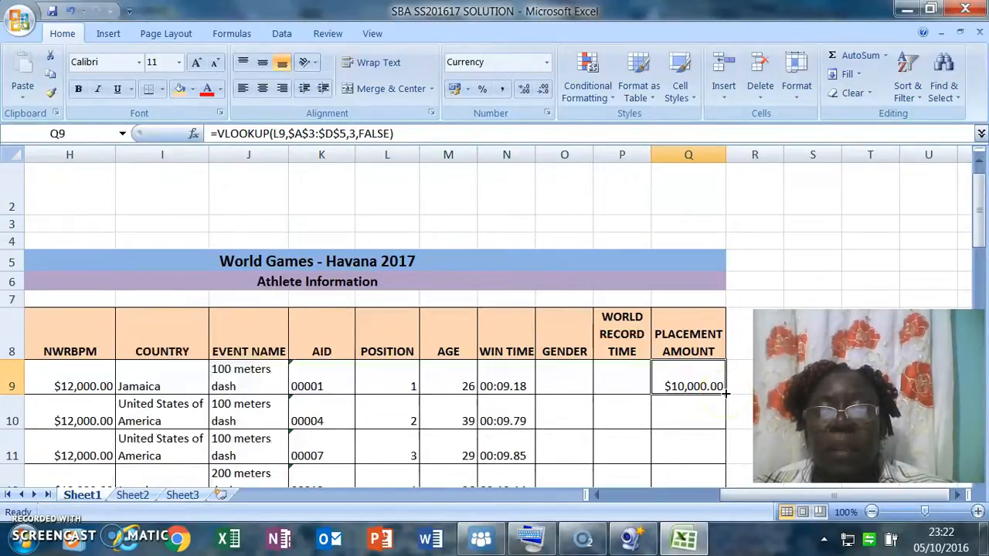
{"action": "left_click_drag", "start_coordinate": [725, 394], "coordinate": [712, 461]}
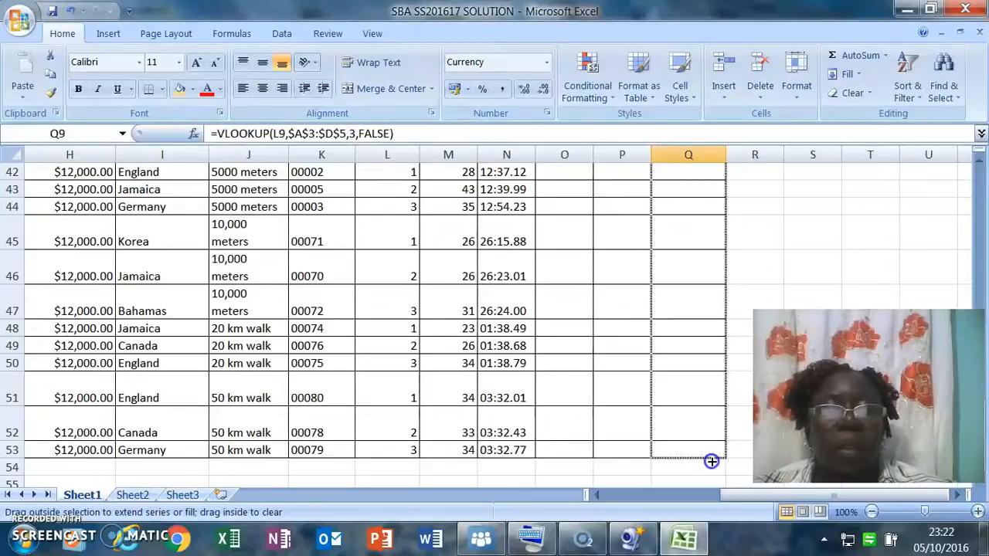
{"action": "left_click_drag", "start_coordinate": [712, 461], "coordinate": [711, 462]}
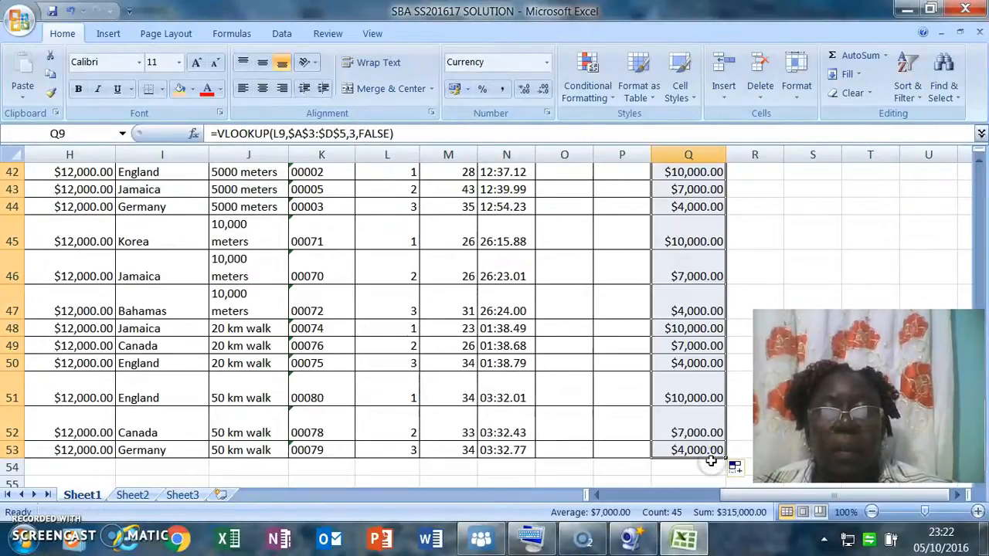
{"action": "left_click", "coordinate": [709, 461]}
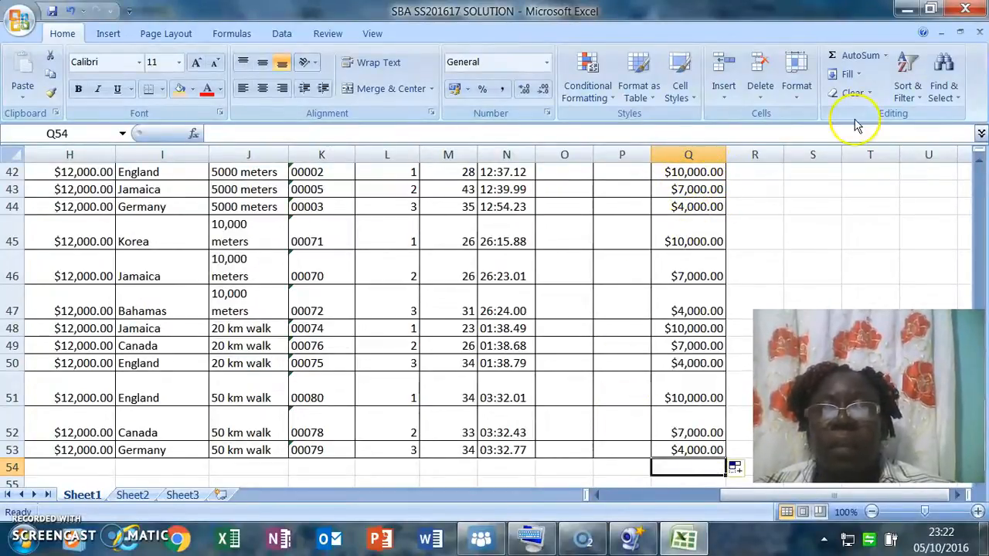
Scroll back up the PLACEMENT AMOUNT column to review the filled placement amounts.
{"action": "left_click", "coordinate": [978, 163]}
{"action": "left_click", "coordinate": [979, 163]}
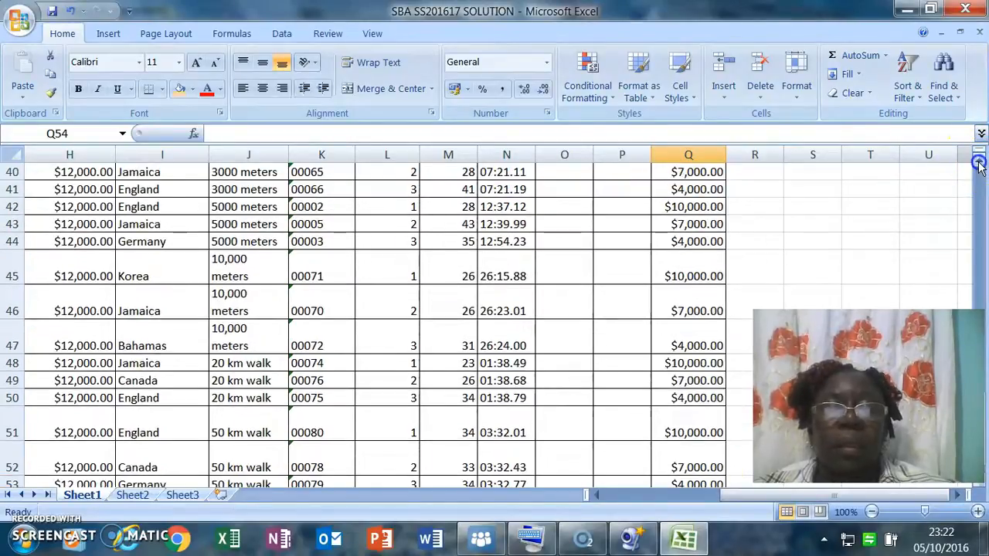
{"action": "left_click", "coordinate": [978, 164]}
{"action": "left_click", "coordinate": [978, 164]}
{"action": "left_click", "coordinate": [978, 164]}
{"action": "left_click", "coordinate": [979, 164]}
{"action": "left_click", "coordinate": [979, 164]}
{"action": "left_click", "coordinate": [979, 163]}
{"action": "left_click", "coordinate": [979, 164]}
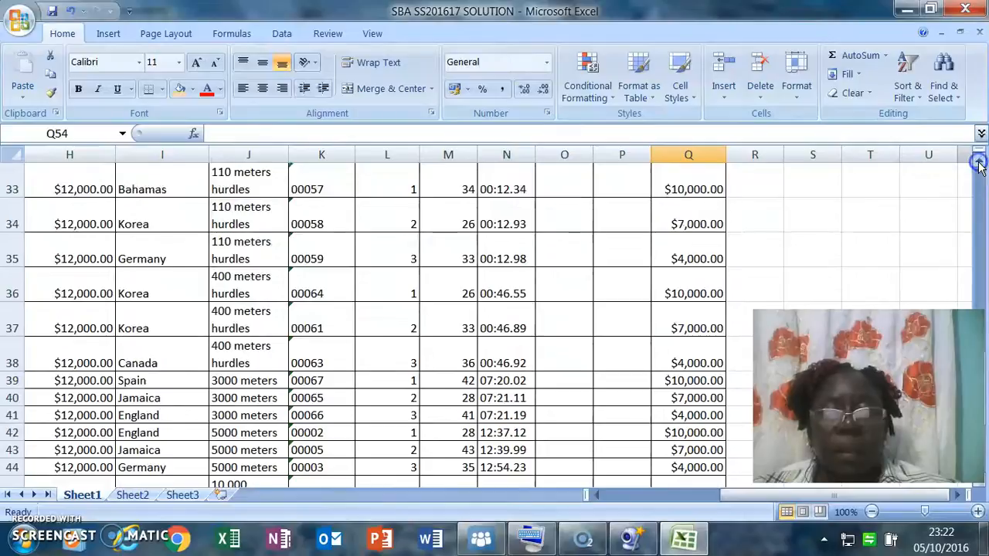
{"action": "left_click", "coordinate": [979, 164]}
{"action": "left_click", "coordinate": [979, 164]}
{"action": "left_click_drag", "start_coordinate": [979, 163], "coordinate": [979, 165]}
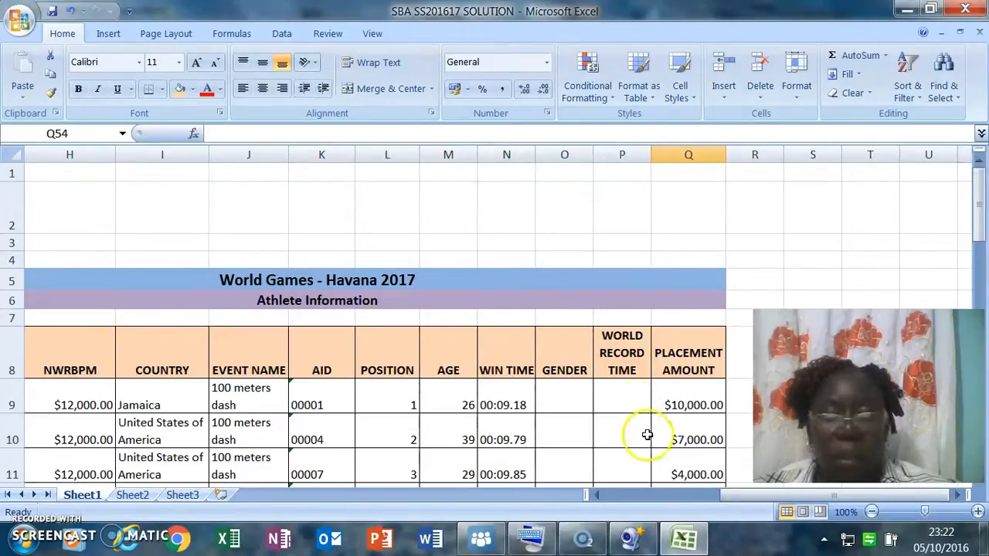
Scroll across the sheet and select Q9 to inspect its VLOOKUP formula beside the Medal Table.
{"action": "left_click", "coordinate": [680, 496]}
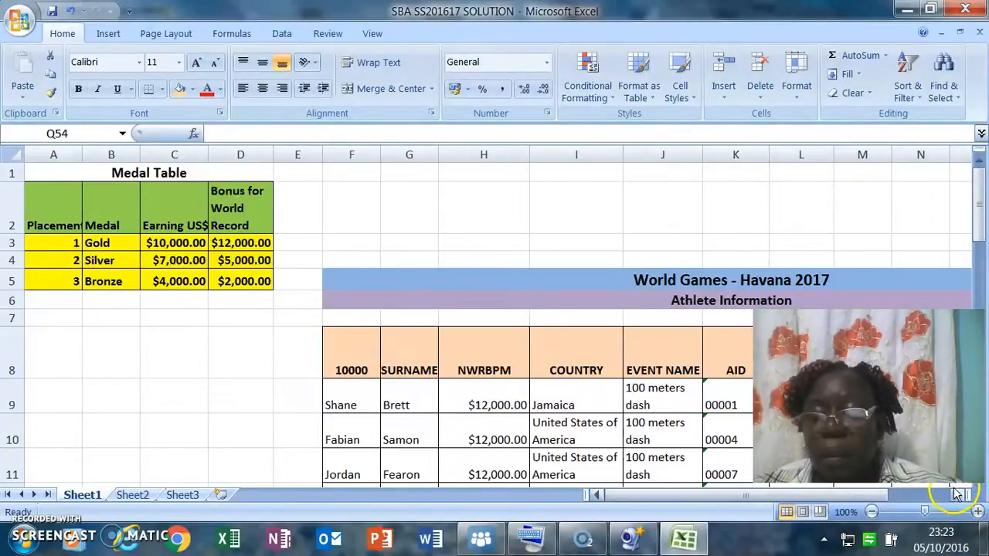
{"action": "left_click_drag", "start_coordinate": [957, 498], "coordinate": [955, 498]}
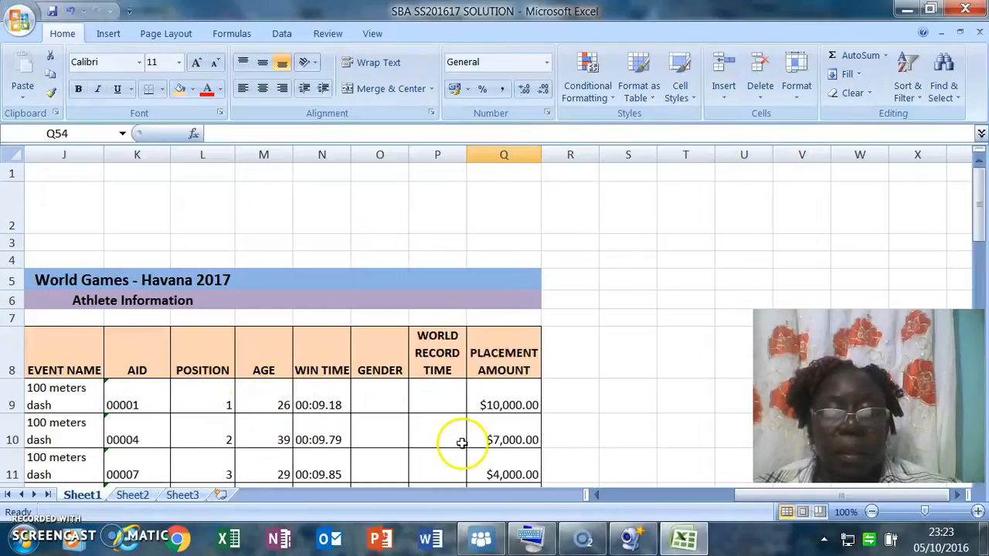
{"action": "left_click", "coordinate": [597, 496]}
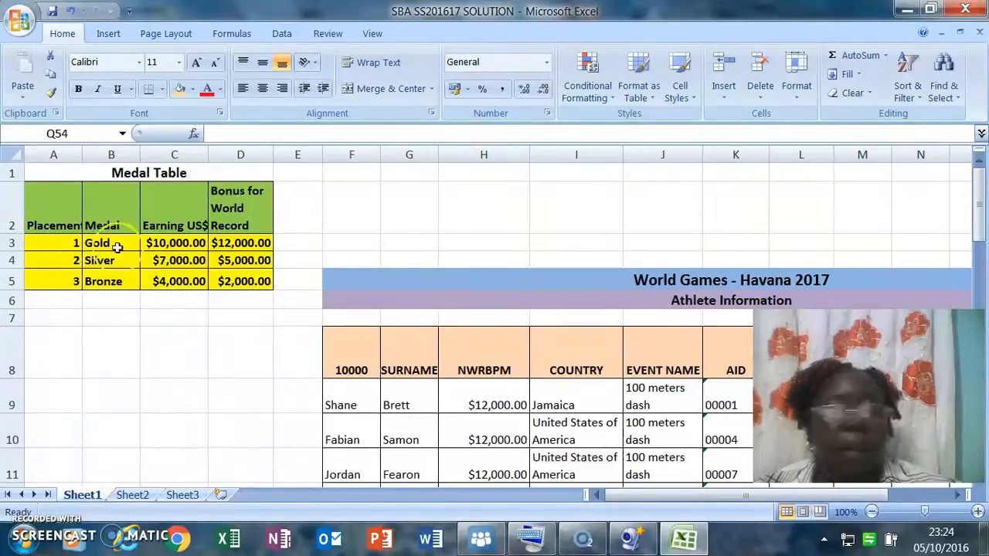
{"action": "left_click", "coordinate": [924, 494]}
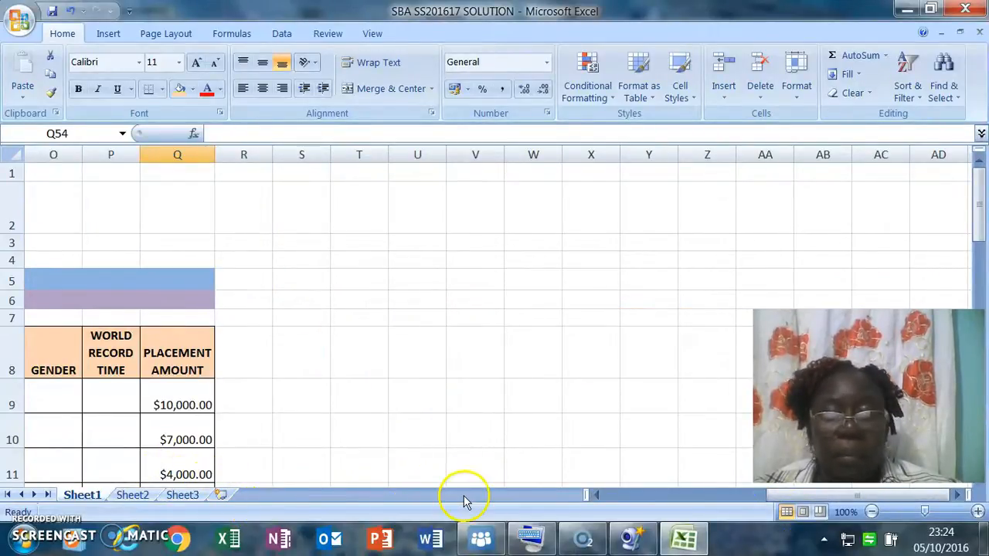
{"action": "left_click", "coordinate": [595, 495]}
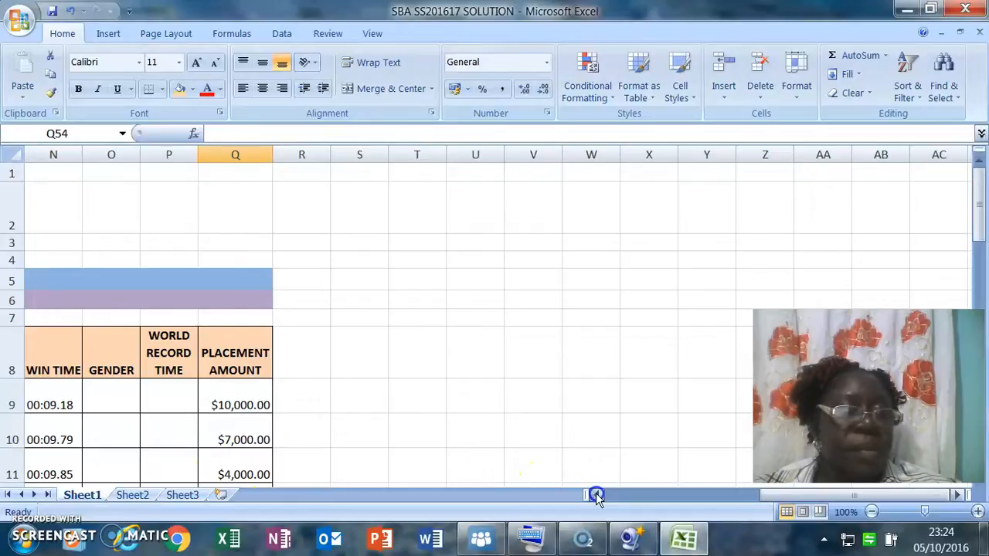
{"action": "left_click", "coordinate": [596, 496]}
{"action": "left_click", "coordinate": [597, 497]}
{"action": "left_click", "coordinate": [596, 495]}
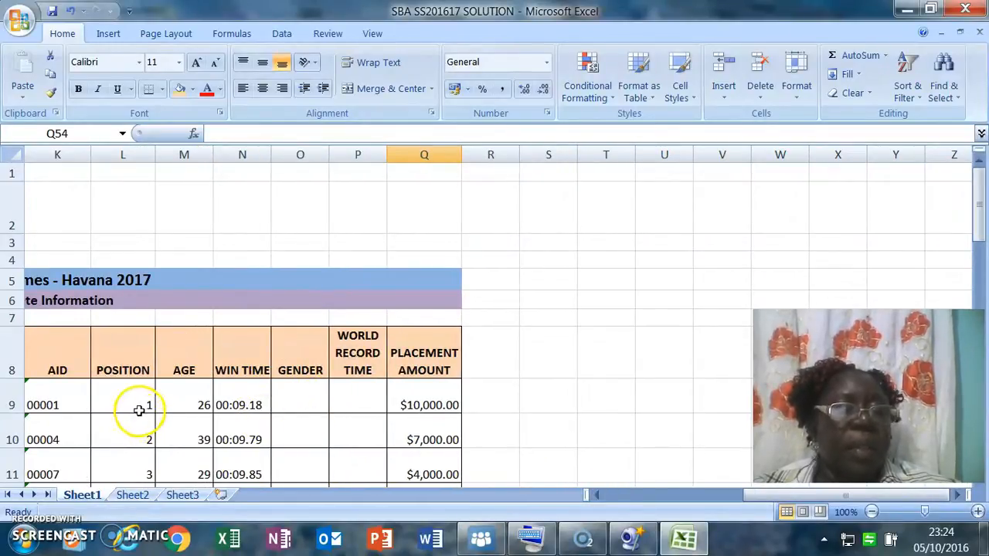
{"action": "left_click", "coordinate": [406, 405]}
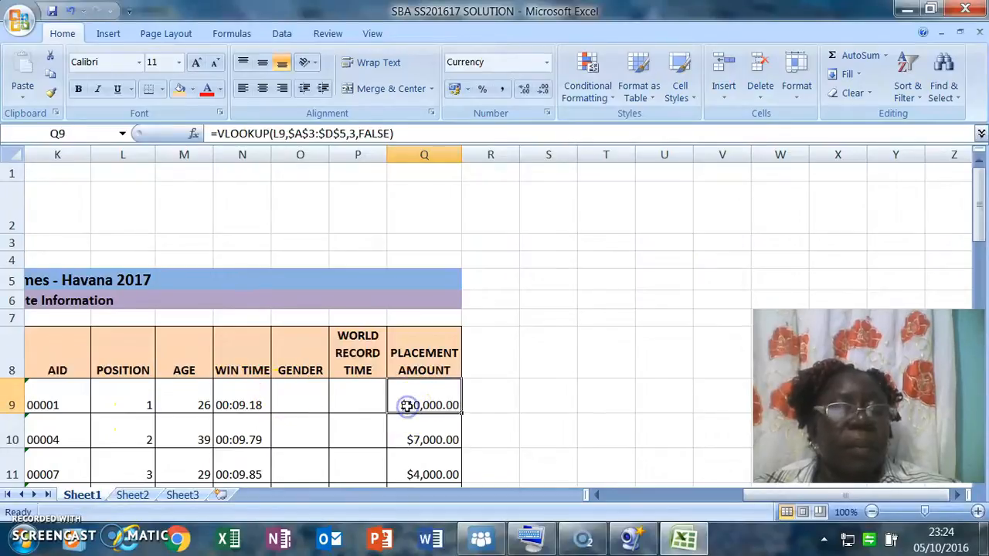